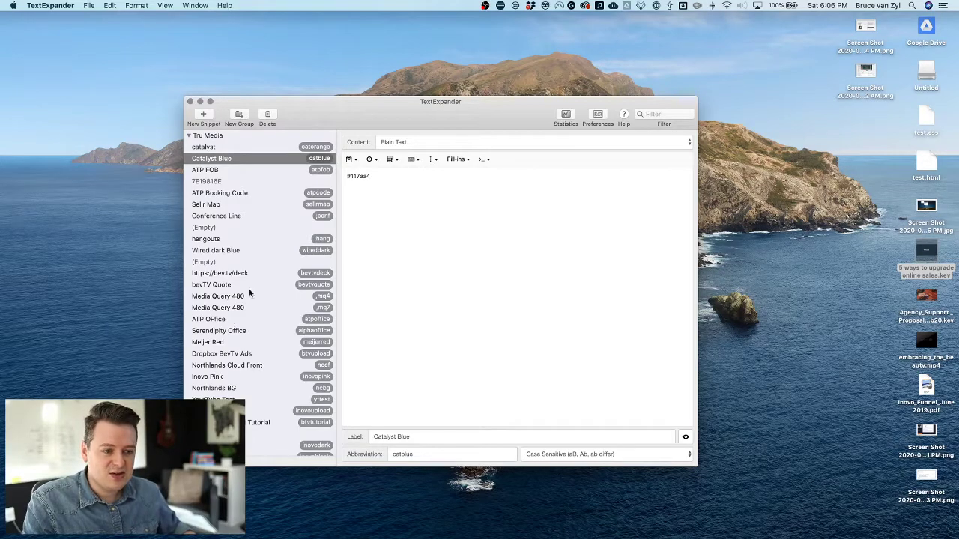
- Switch to TextEdit so the snippets can be tried out in a document
scroll(245, 351, "down", 3)
key("alt+space")
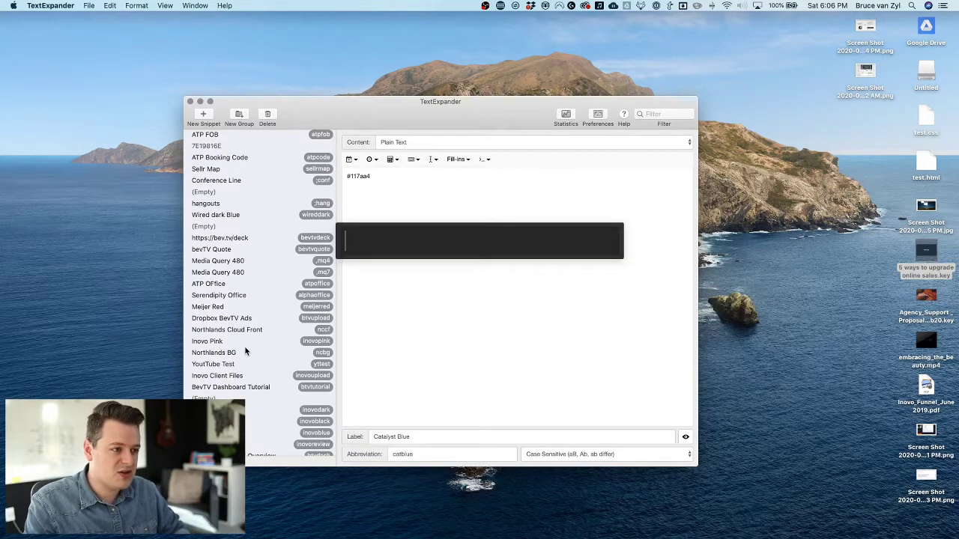
type("tex")
key("Down")
key("Down")
key("Return")
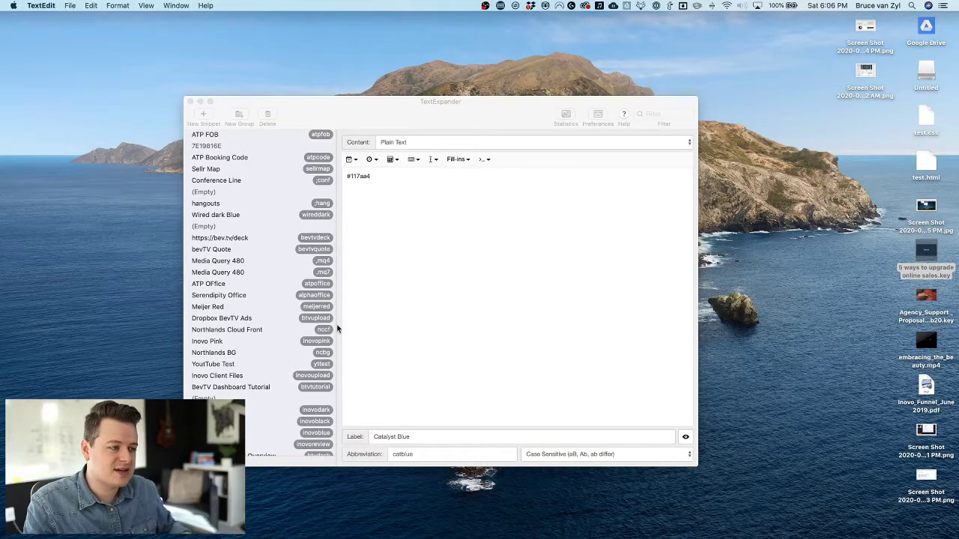
- Create a new blank TextEdit document and arrange it, enlarged, side by side with the TextExpander window
left_click_drag(384, 105, 667, 113)
left_click_drag(409, 120, 243, 114)
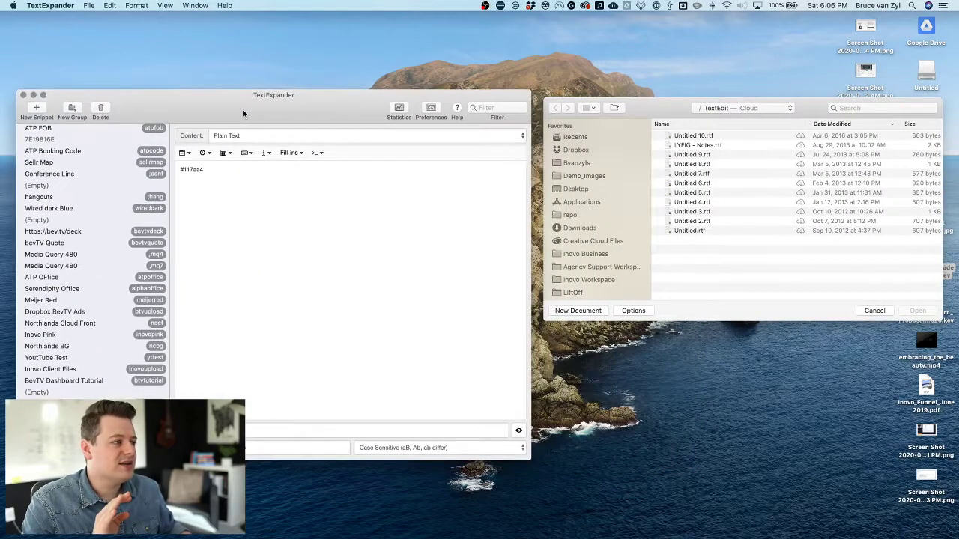
left_click(574, 310)
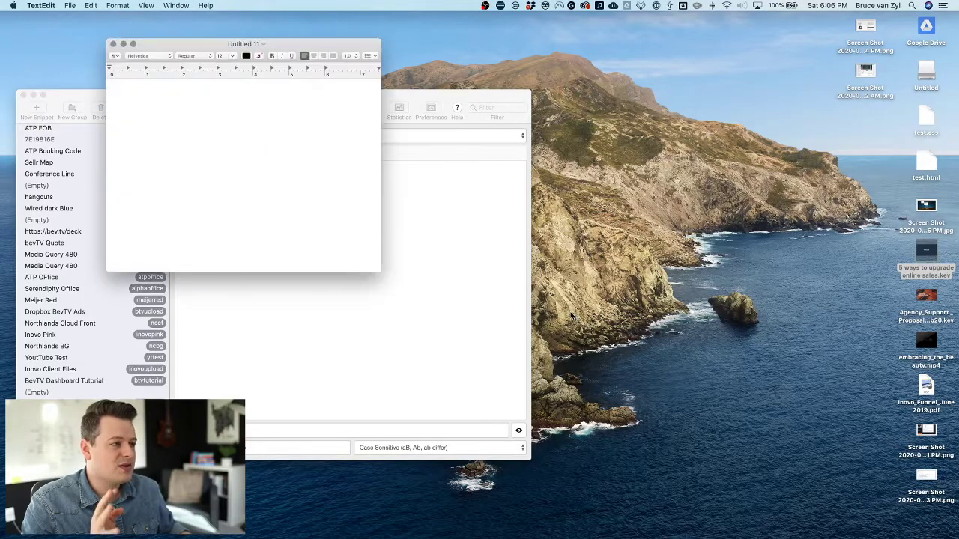
left_click_drag(189, 45, 615, 96)
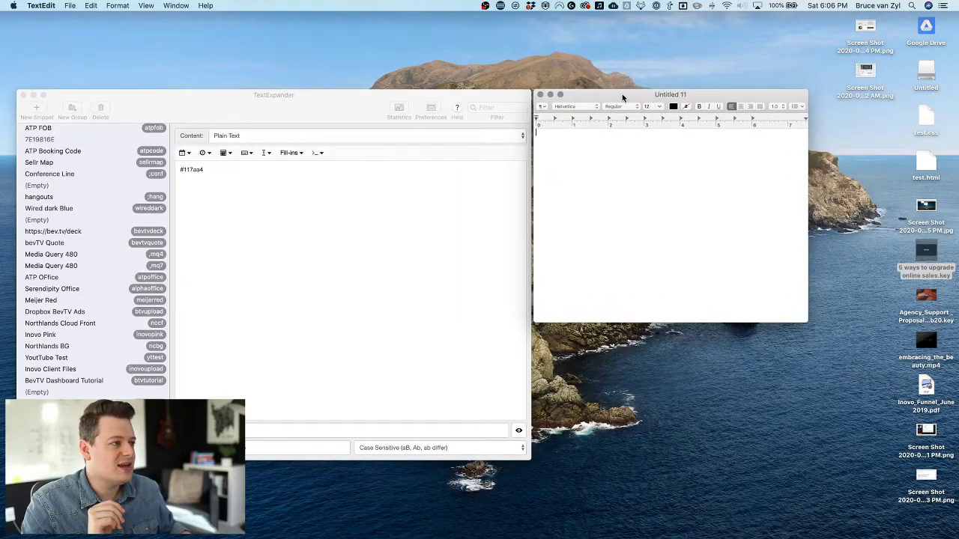
left_click_drag(806, 323, 913, 475)
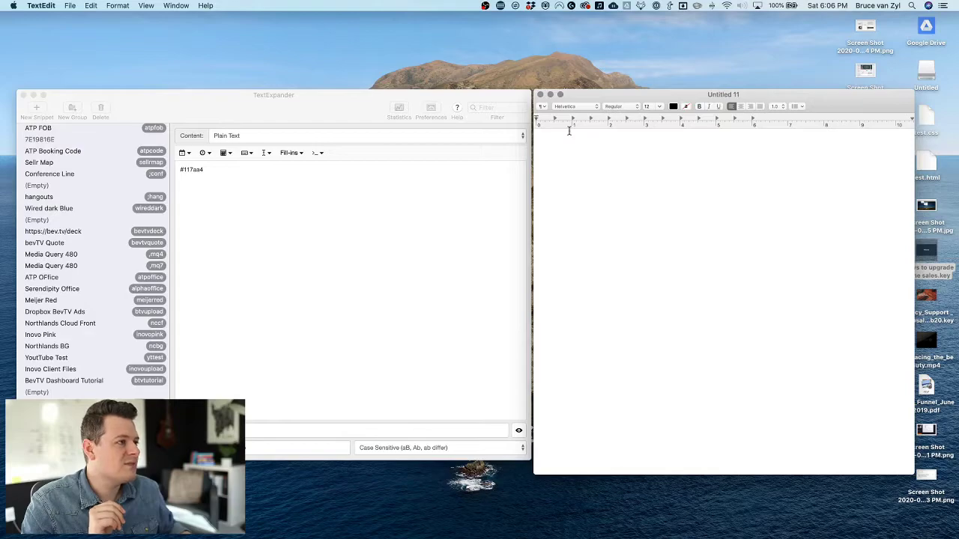
- Increase the blank document's font size to 27
key("super+plus")
key("super+plus")
key("super+plus")
key("super+plus")
key("super+plus")
key("super+plus")
key("super+plus")
key("super+plus")
key("super+plus")
key("super+plus")
key("super+plus")
key("super+plus")
key("super+plus")
key("super+plus")
key("super+plus")
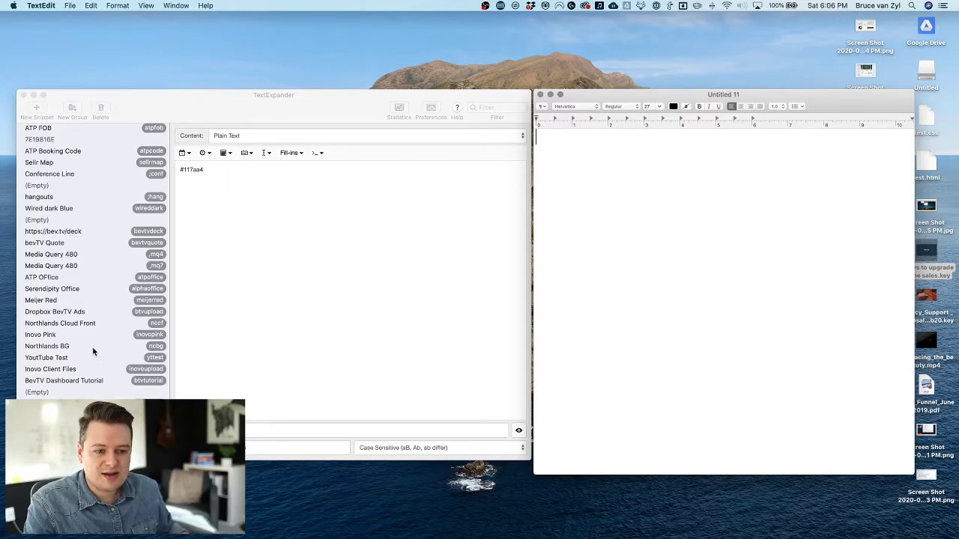
- Expand the inovoblue snippet in the document to insert the colour code 00B3C3, and clear the document
scroll(88, 345, "down", 2)
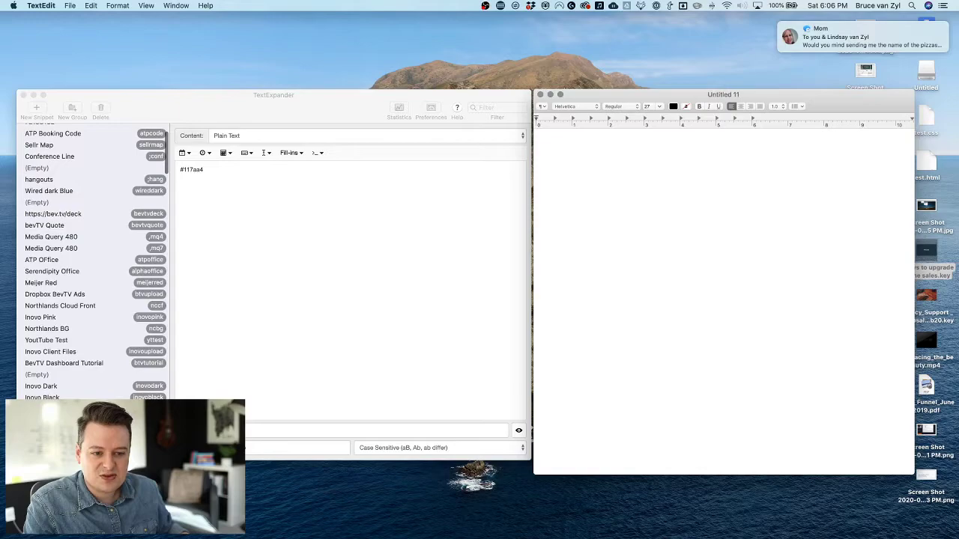
key("ctrl+super+n")
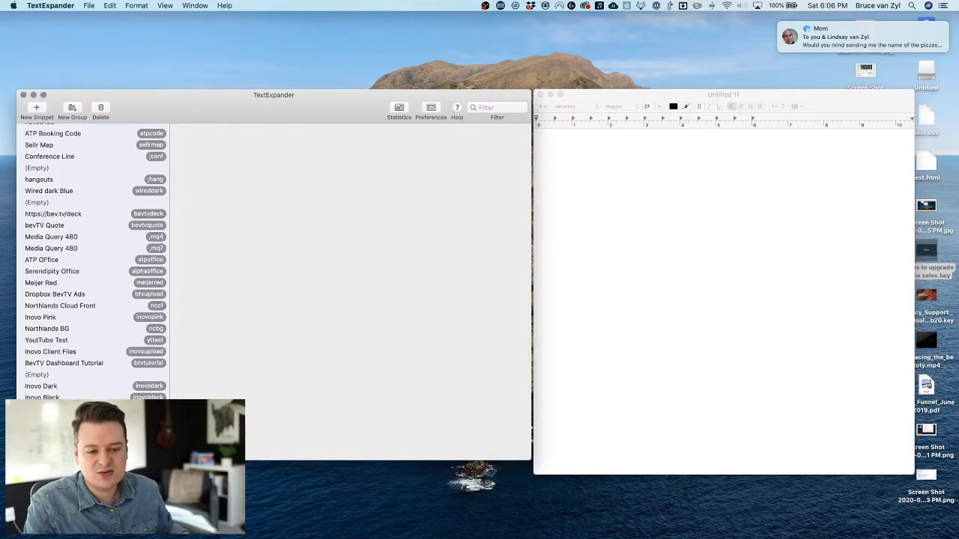
left_click(653, 169)
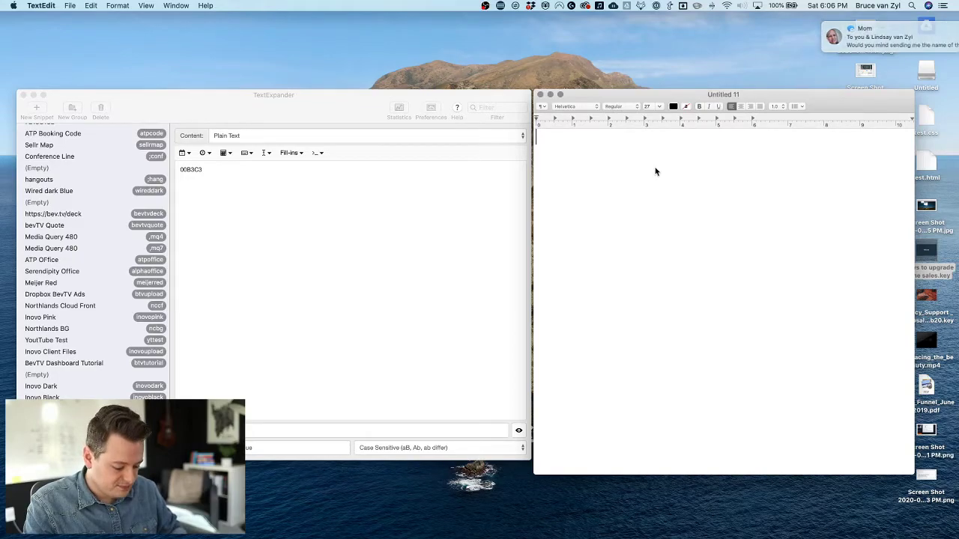
type("inovob")
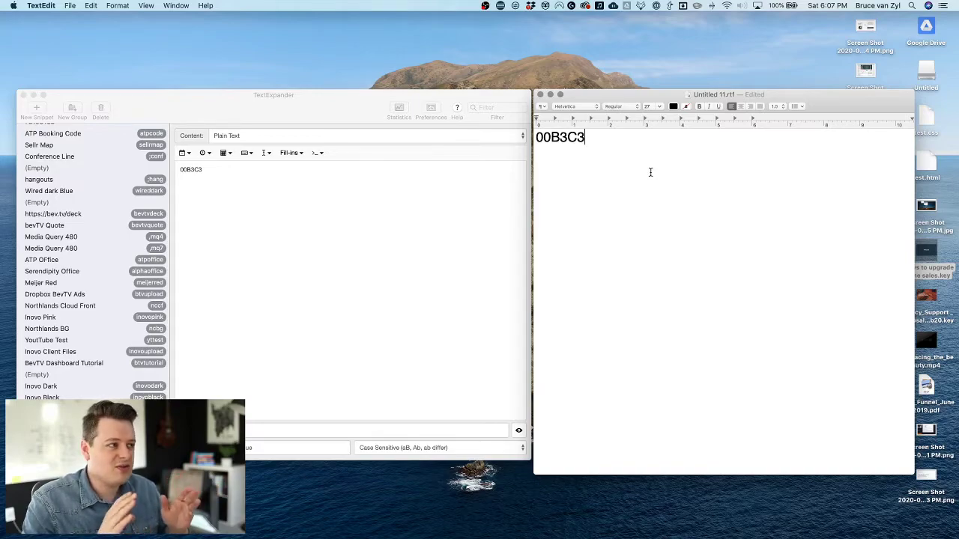
key("super+a")
key("BackSpace")
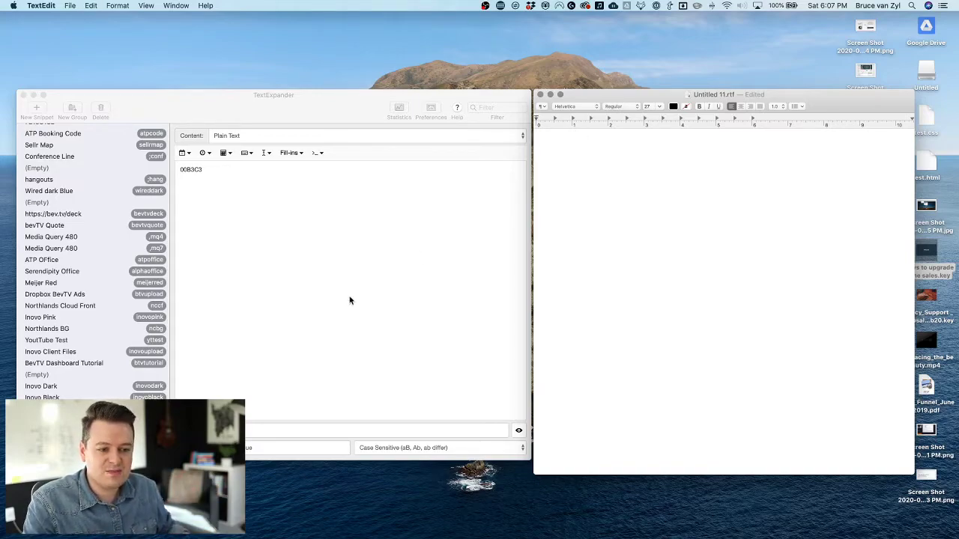
type("ino")
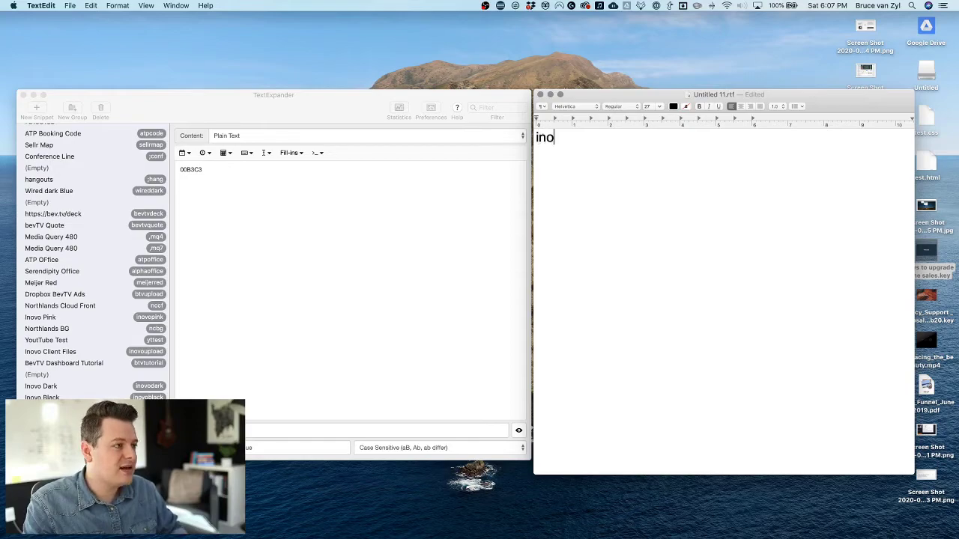
type("vofeedbackin")
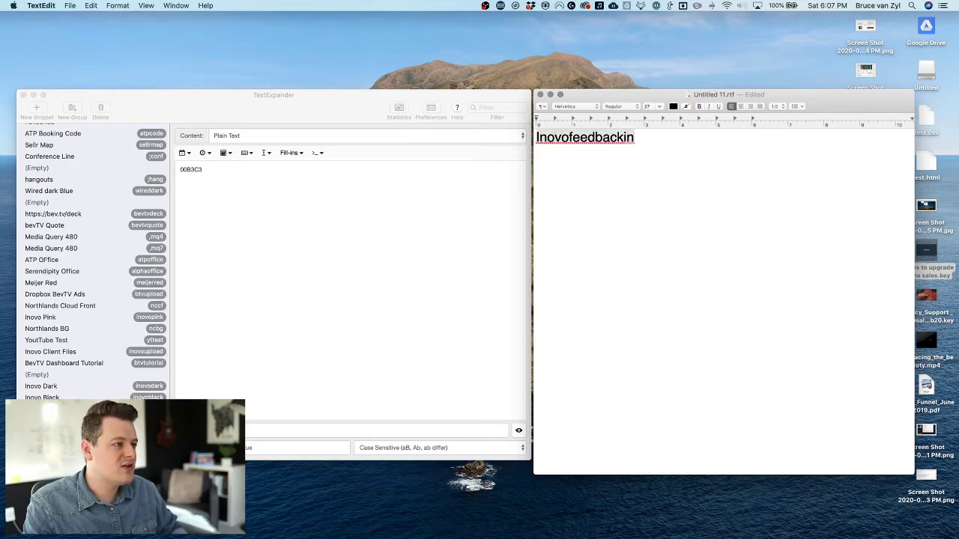
key("alt+BackSpace")
- Expand the inovoreview snippet with "your new website" filled in as the project, and clear the resulting message from the document
type("inovoreview")
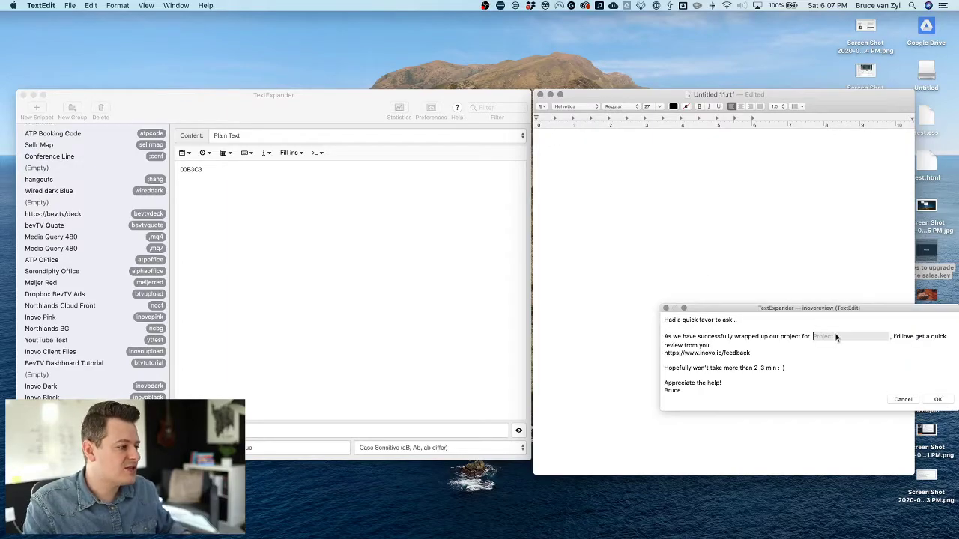
left_click_drag(804, 318, 682, 190)
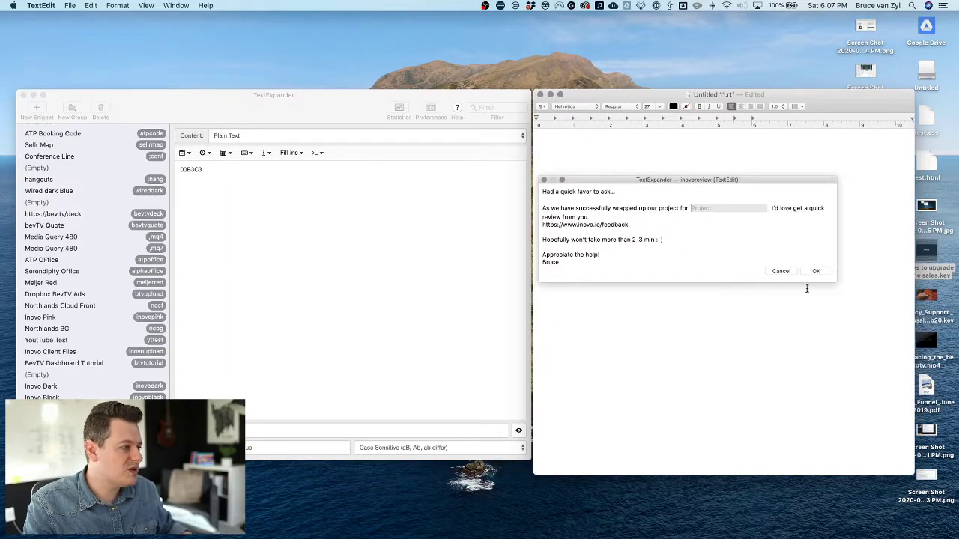
left_click_drag(834, 283, 854, 326)
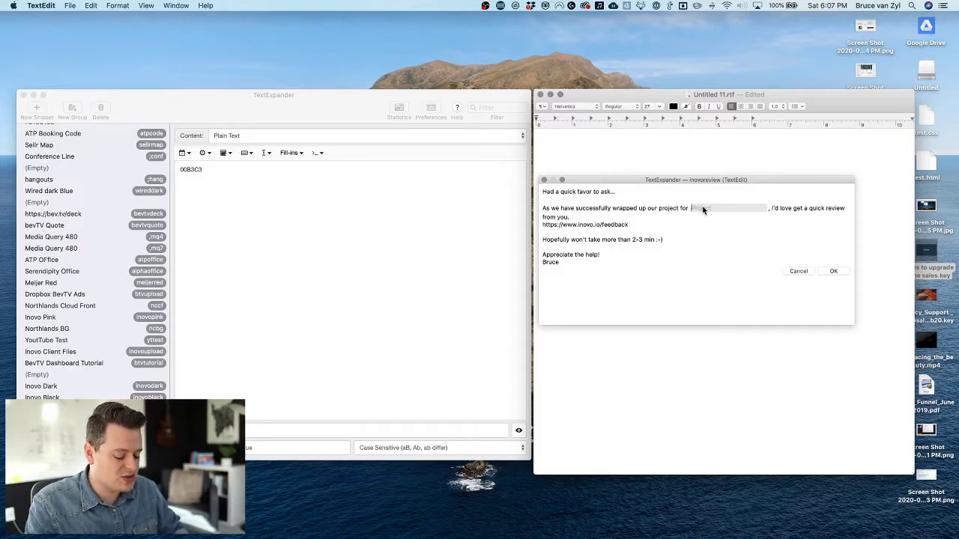
type("your new website")
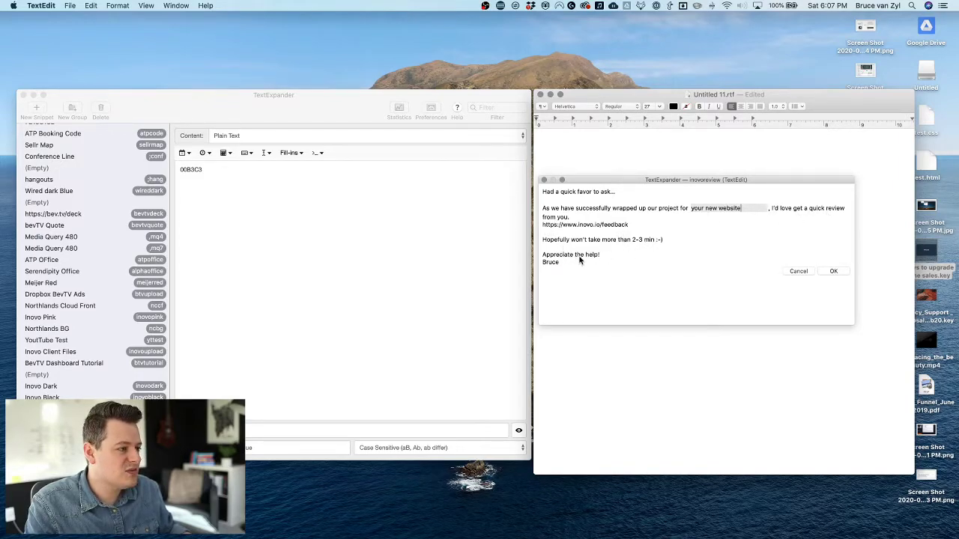
left_click(833, 271)
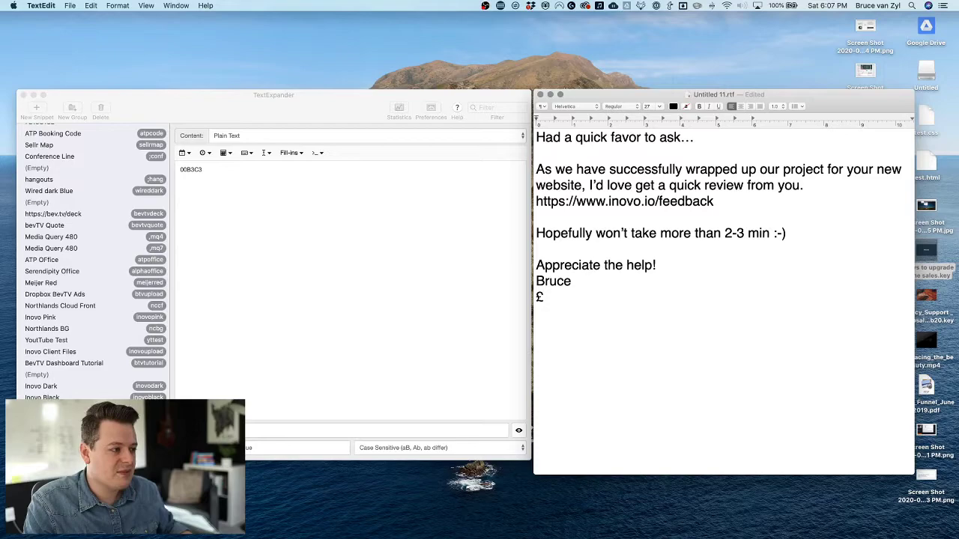
key("BackSpace")
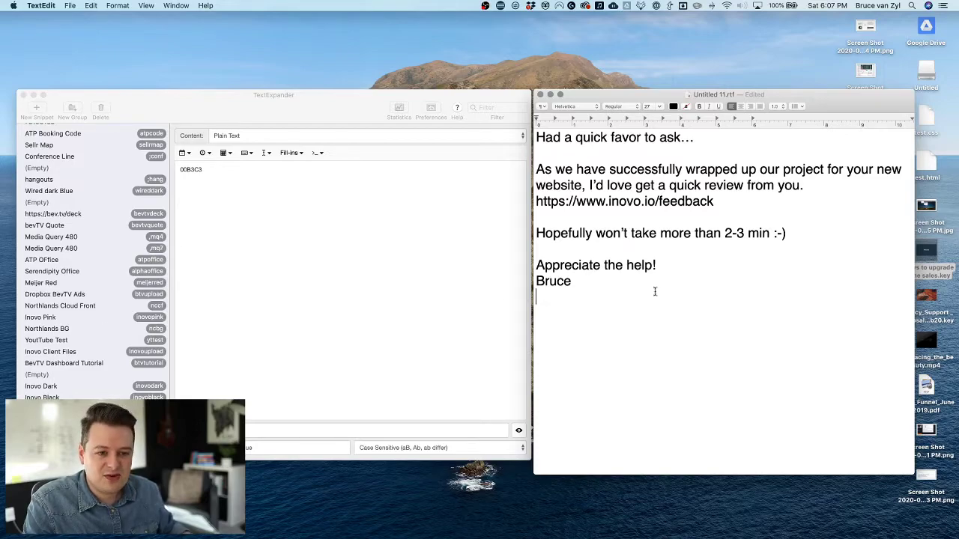
key("super+a")
key("BackSpace")
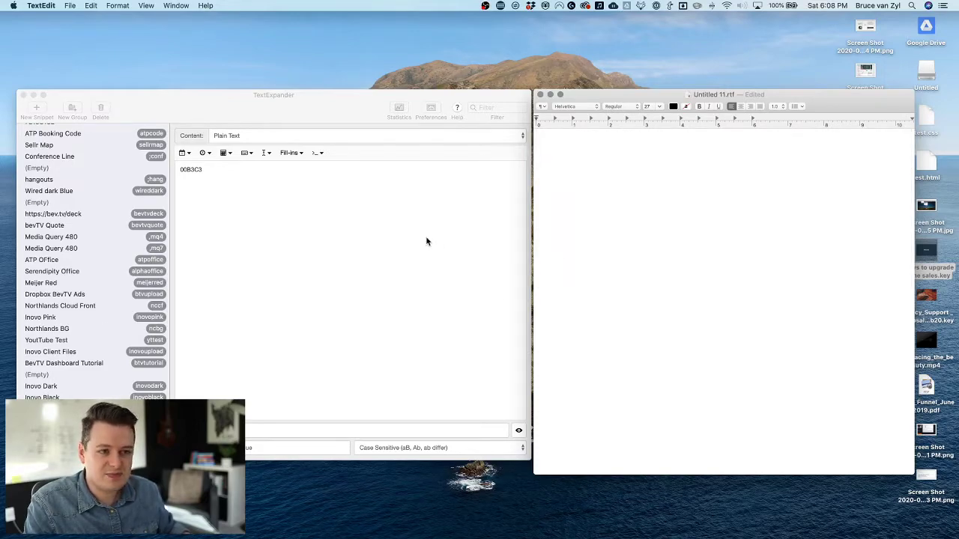
- Create a new empty plain-text snippet in TextExpander
scroll(125, 294, "down", 10)
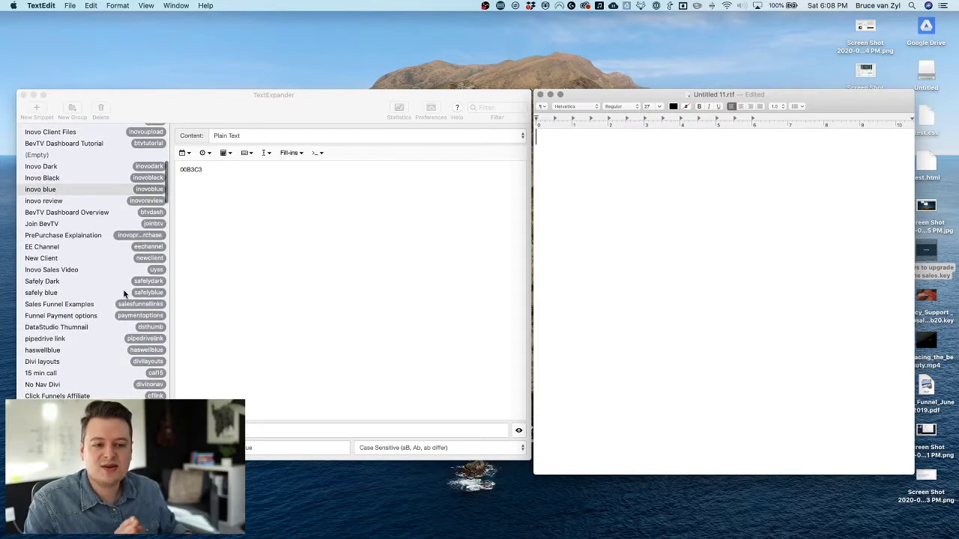
scroll(124, 290, "down", 2)
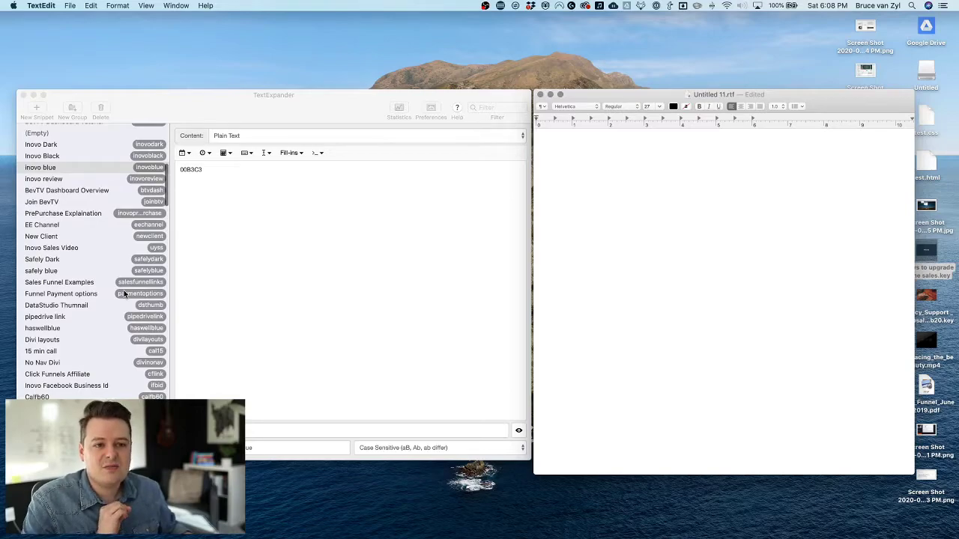
left_click(36, 107)
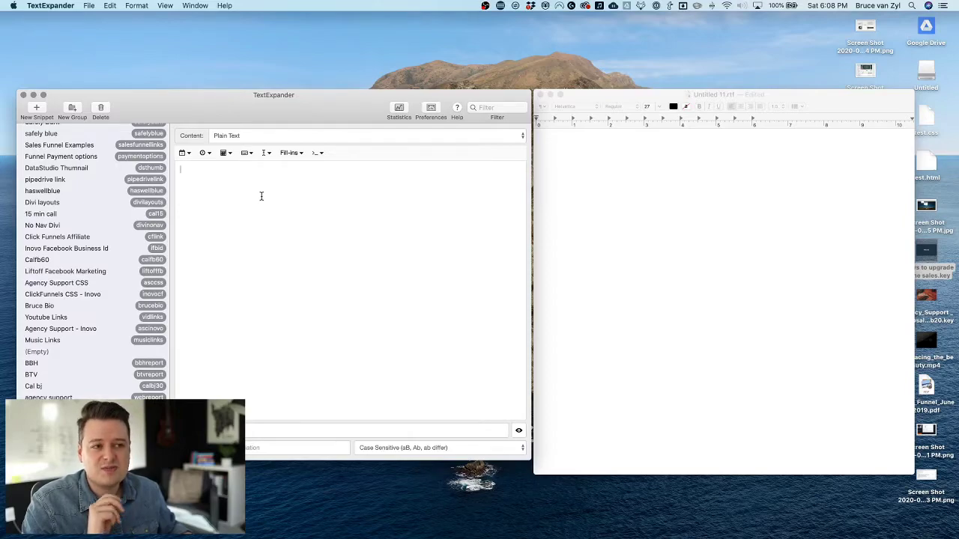
- Review TextExpander's usage statistics for snippets expanded, characters saved and hours saved, including the graph's metric choices
left_click(398, 111)
left_click_drag(224, 197, 450, 181)
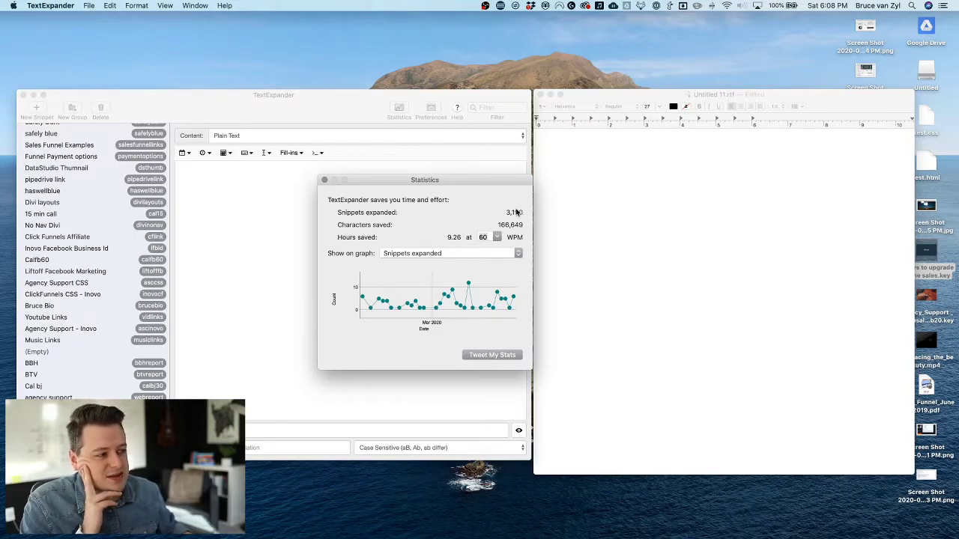
left_click(443, 253)
left_click(419, 253)
mouse_move(389, 305)
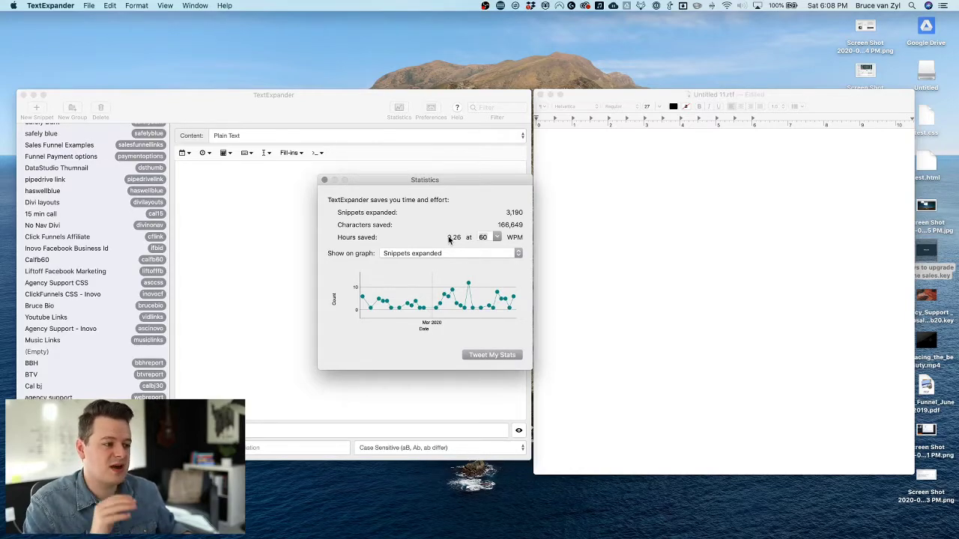
left_click(281, 240)
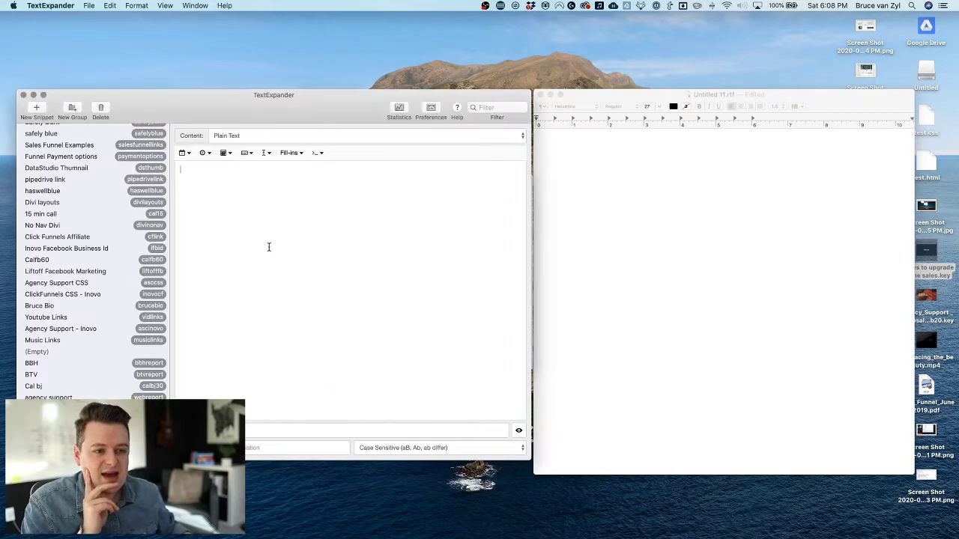
- Insert the 15-, 30- and 60-minute Calendly booking links on separate lines of the TextEdit document by expanding cal15, cal30 and cal60
scroll(94, 348, "down", 5)
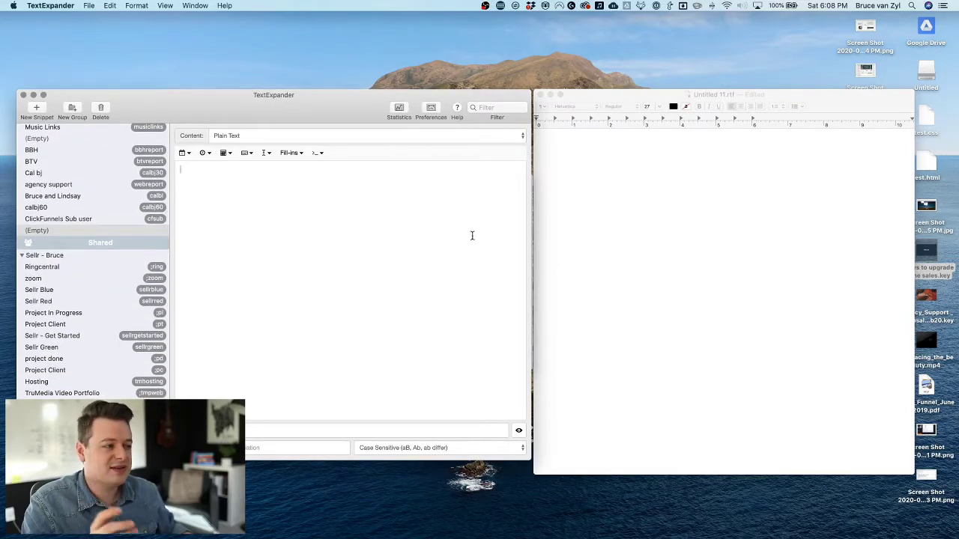
left_click(783, 232)
type("cal")
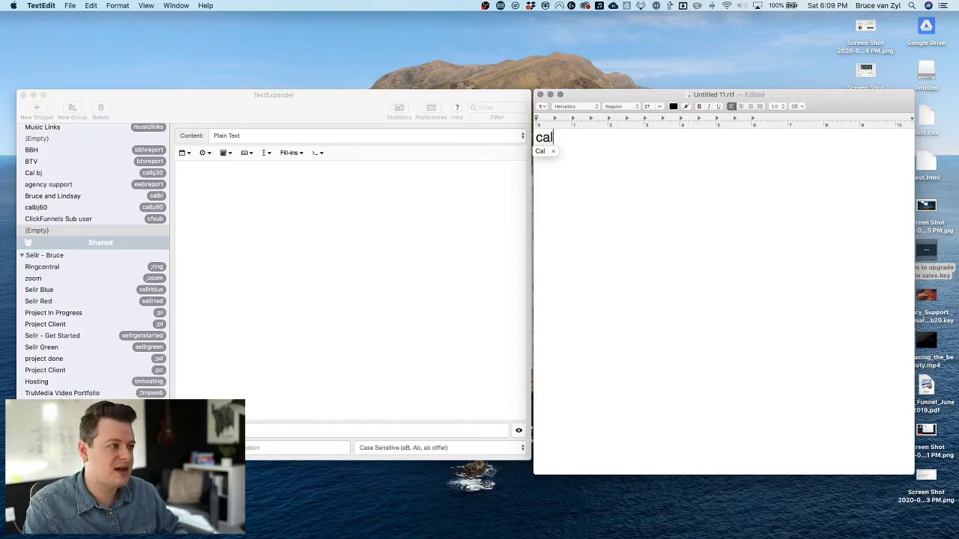
key("Return")
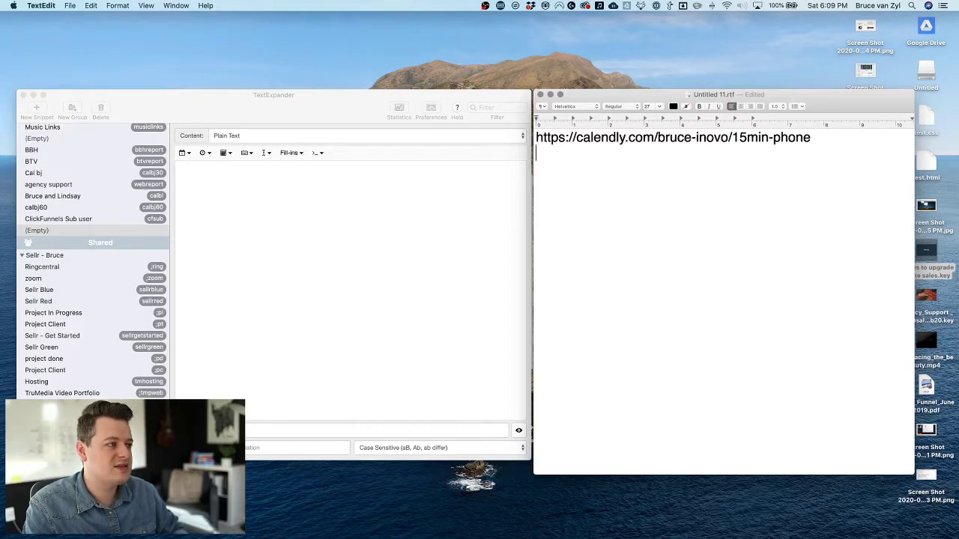
type("cal3")
key("Return")
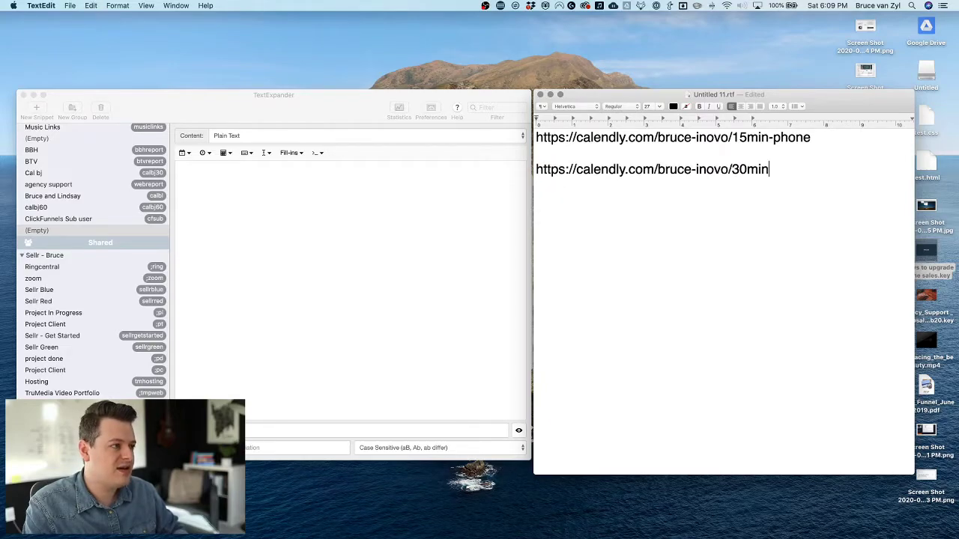
type("cal6")
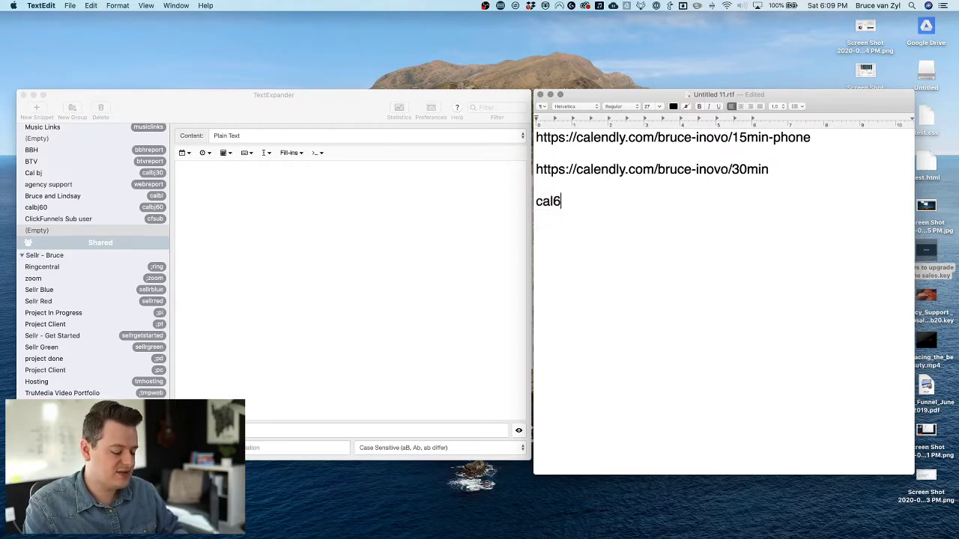
key("Return")
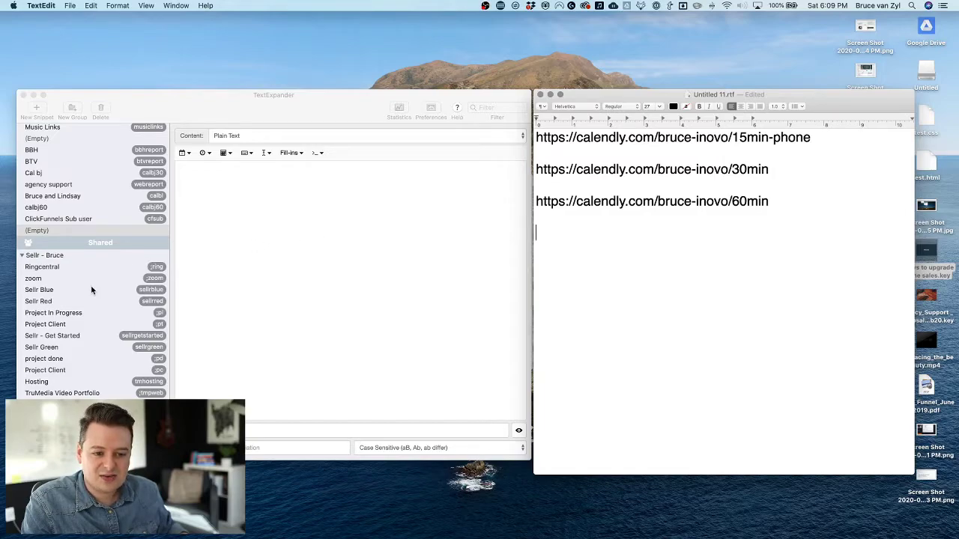
scroll(93, 289, "down", 10)
scroll(91, 290, "down", 8)
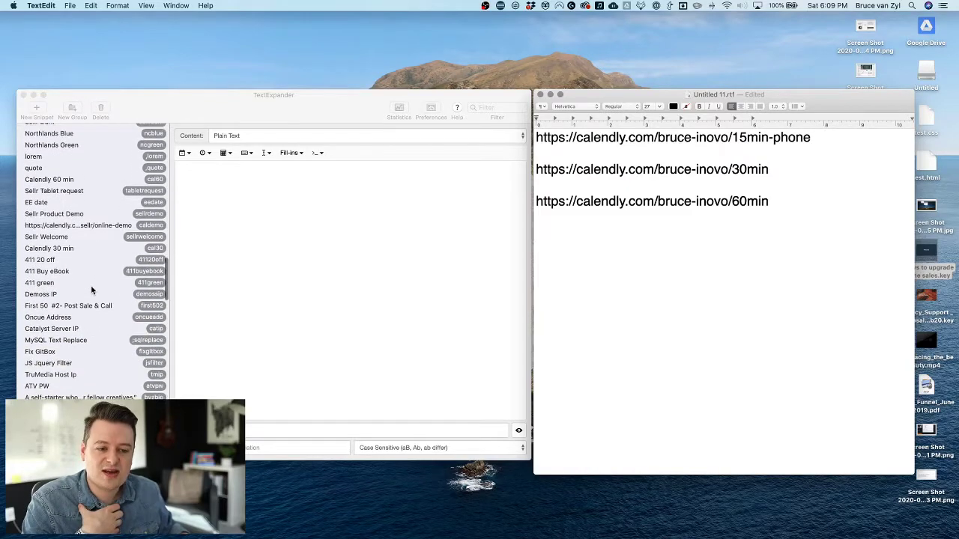
scroll(92, 202, "up", 12)
scroll(93, 201, "up", 4)
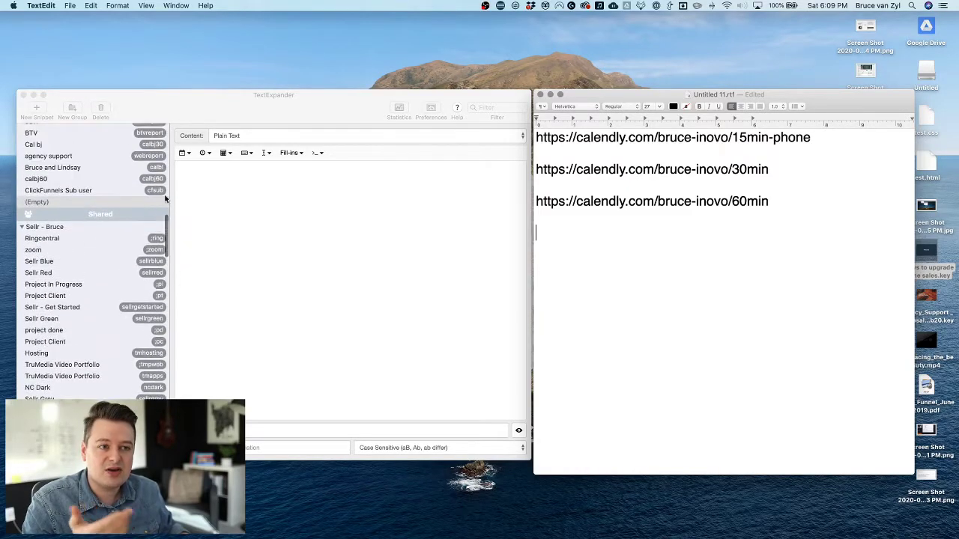
- Create a new snippet containing "Here is my templated email..." and set its content type to Formatted Text, Pictures
left_click(36, 110)
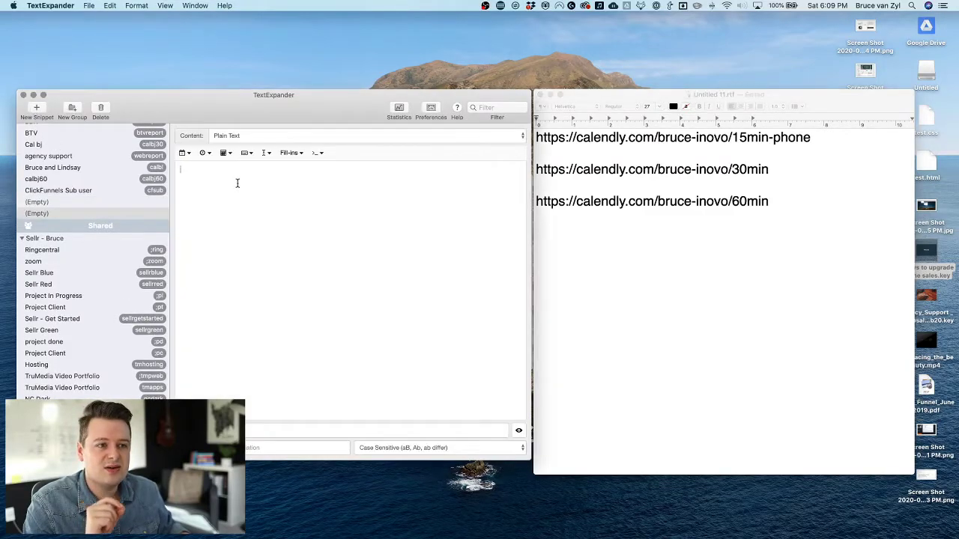
type("Here is my")
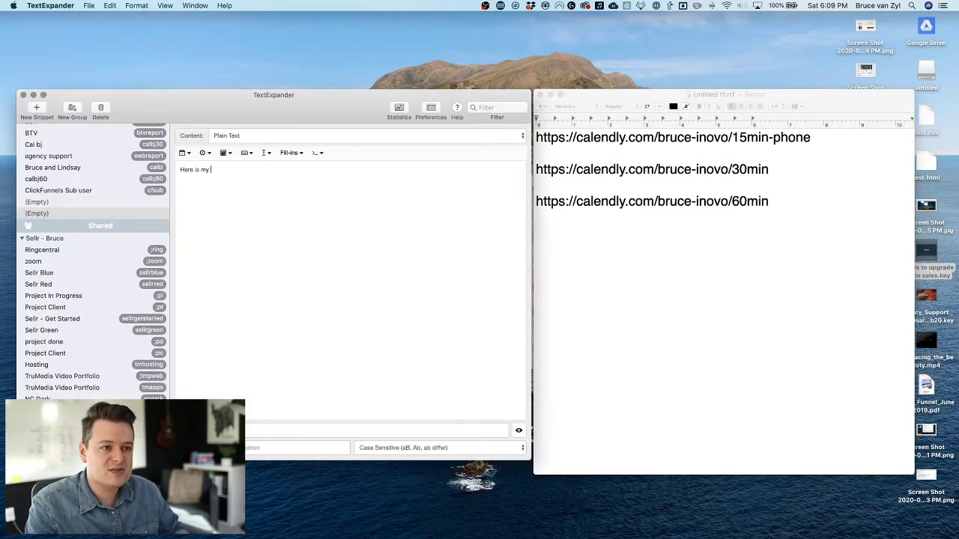
type(" templated email...")
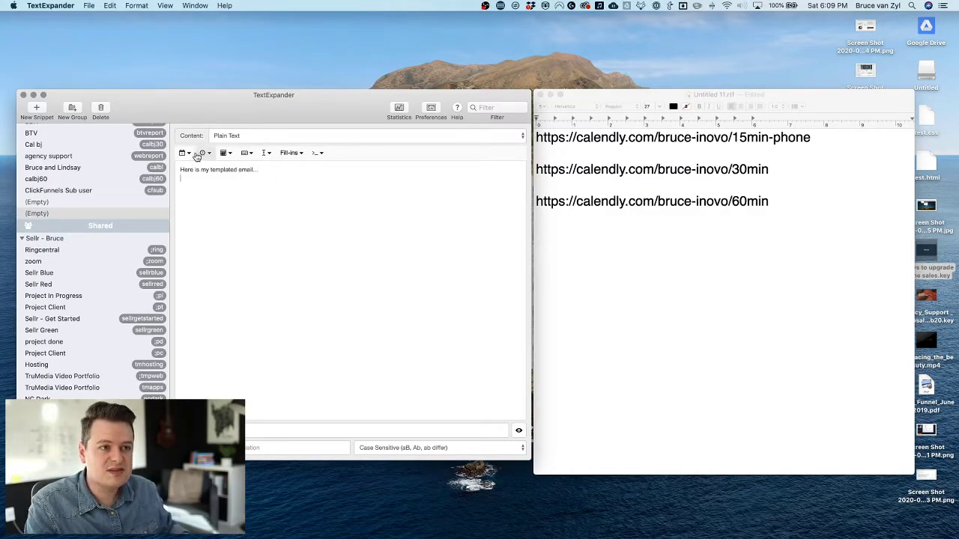
left_click(230, 137)
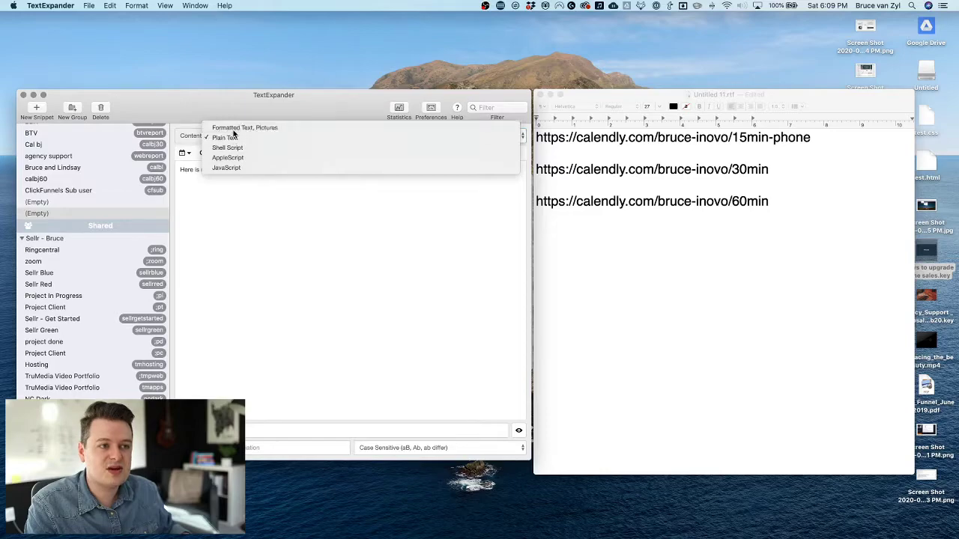
left_click(233, 129)
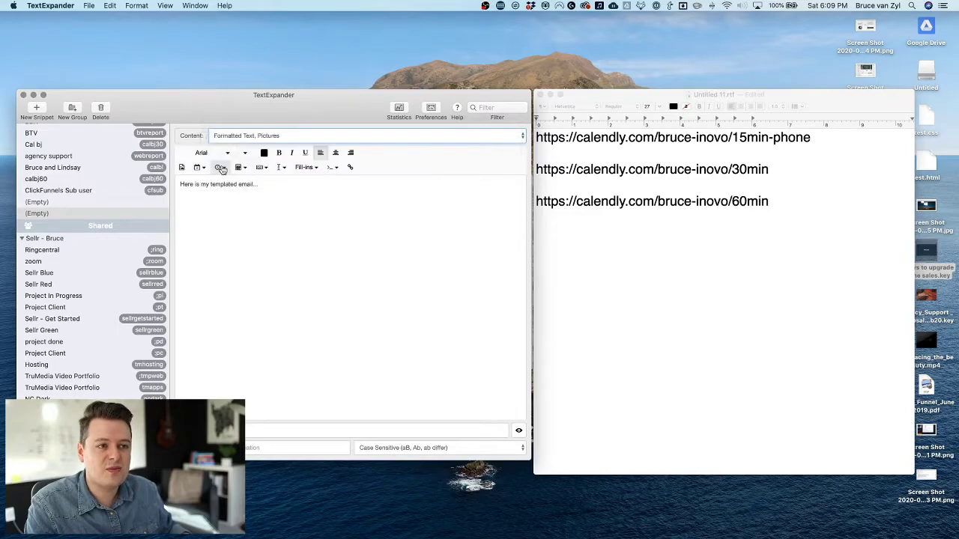
- Replace the snippet's text with the greeting "Hello client," and a separate opening line "It was great meeting with you today..."
triple_click(256, 184)
key("BackSpace")
type("Helo")
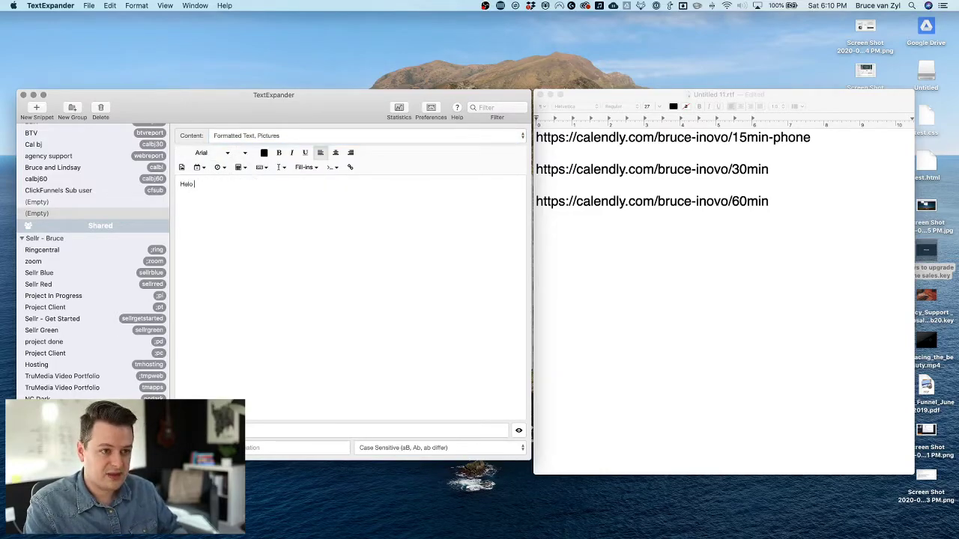
key("BackSpace")
type("lo client")
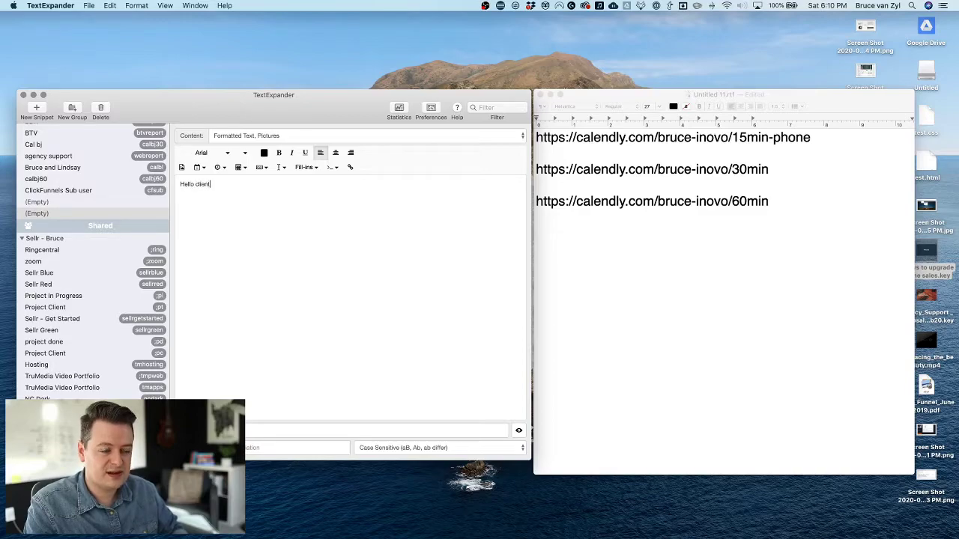
type("It was great meeting")
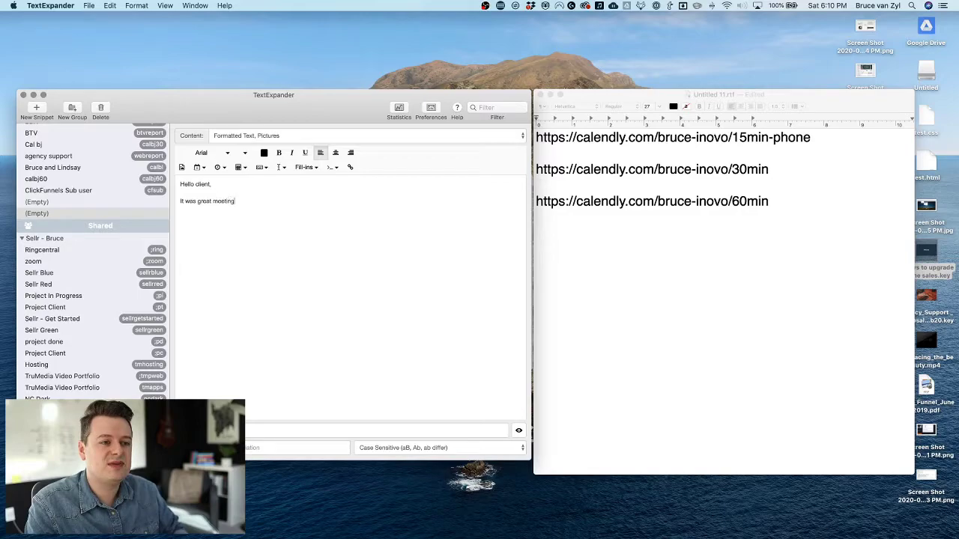
type(" with you today...")
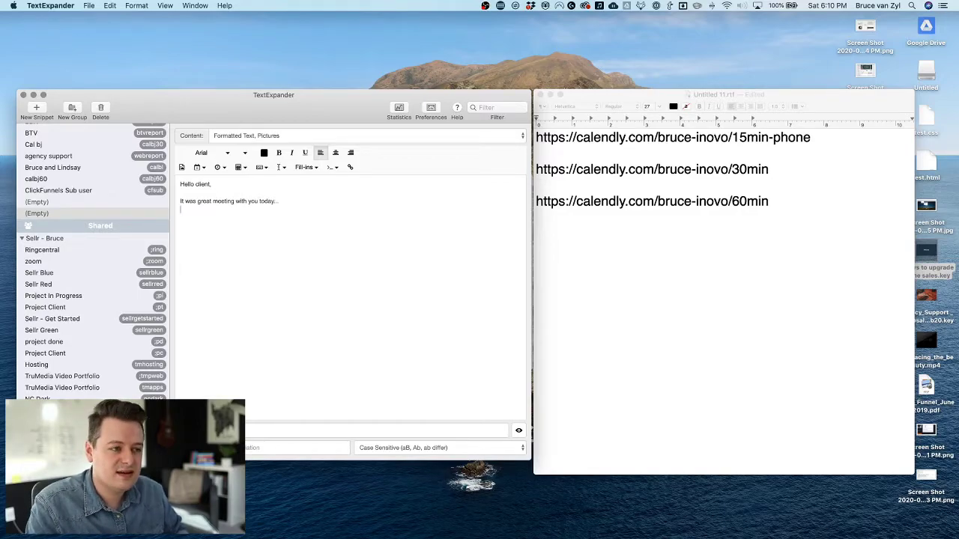
- Add the line "Here's what need from you" below the opening line of the snippet
type("Here's waht we ")
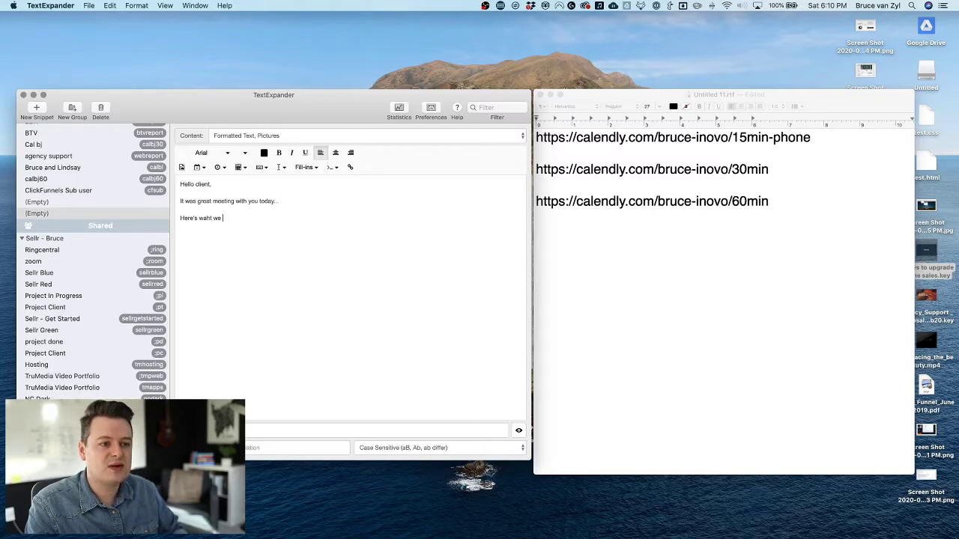
key("BackSpace")
key("BackSpace")
key("BackSpace")
key("BackSpace")
key("BackSpace")
key("BackSpace")
key("BackSpace")
type("hat need from you")
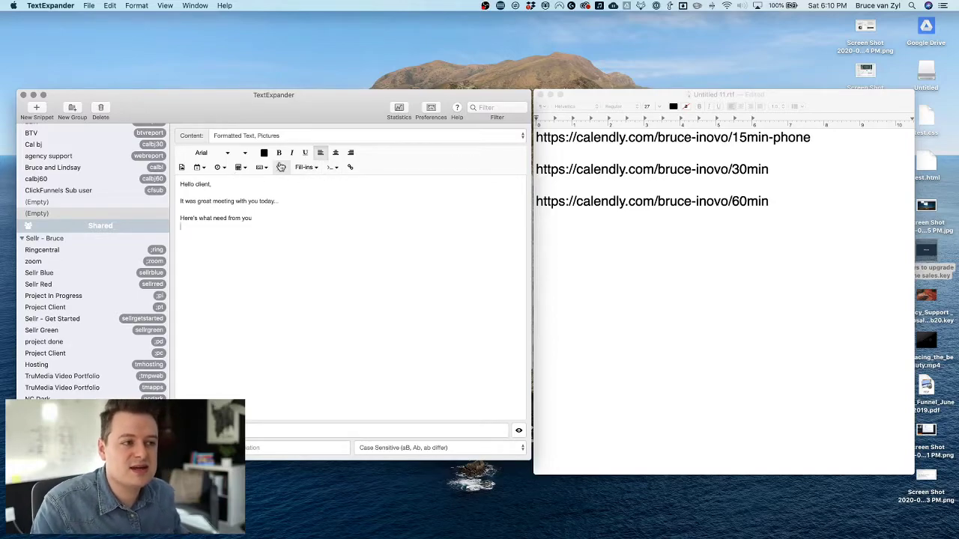
- Add a dashed list with "this thing", "that thing" and "this other thing" under the request line
left_click(244, 153)
left_click(283, 227)
type("- ")
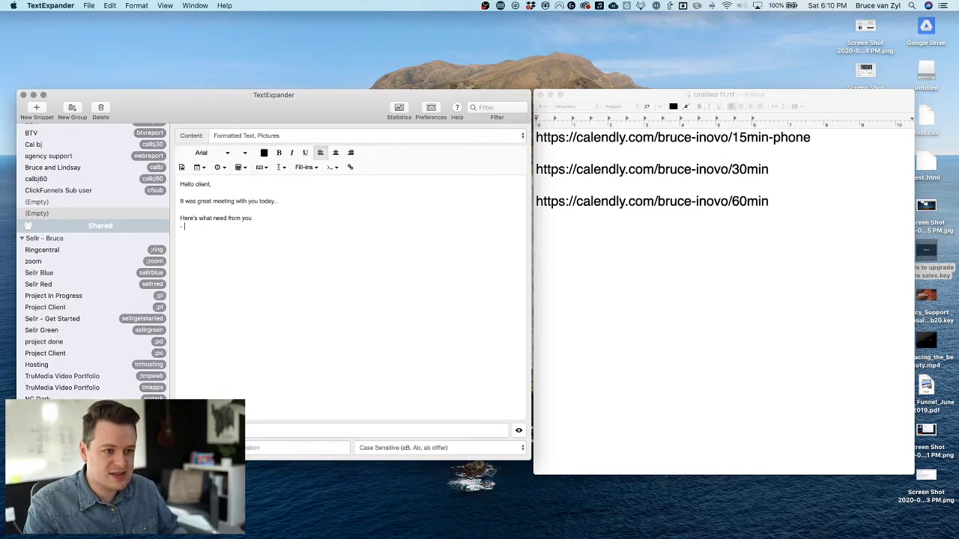
type("this thing")
key("Return")
type("that thing this other thing")
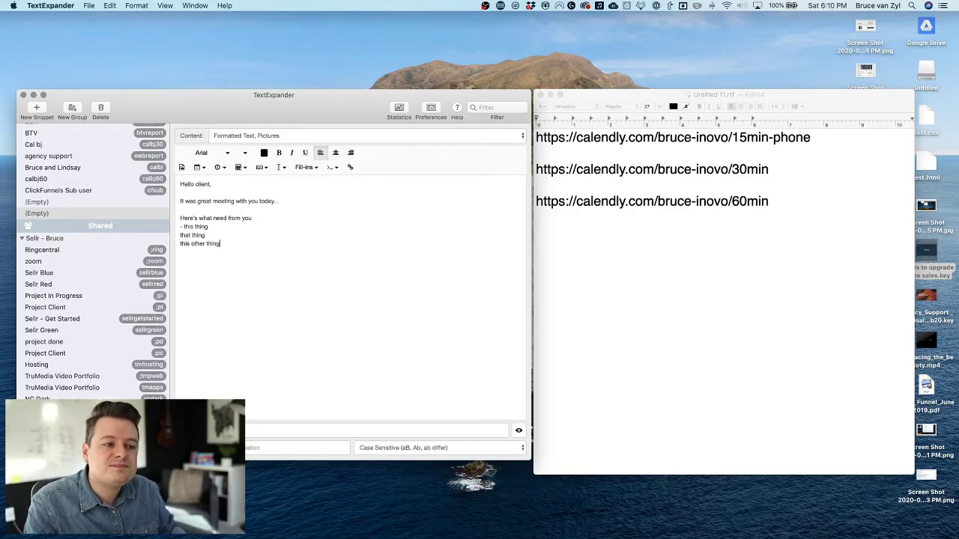
left_click(181, 235)
type("-")
left_click(180, 243)
type("-")
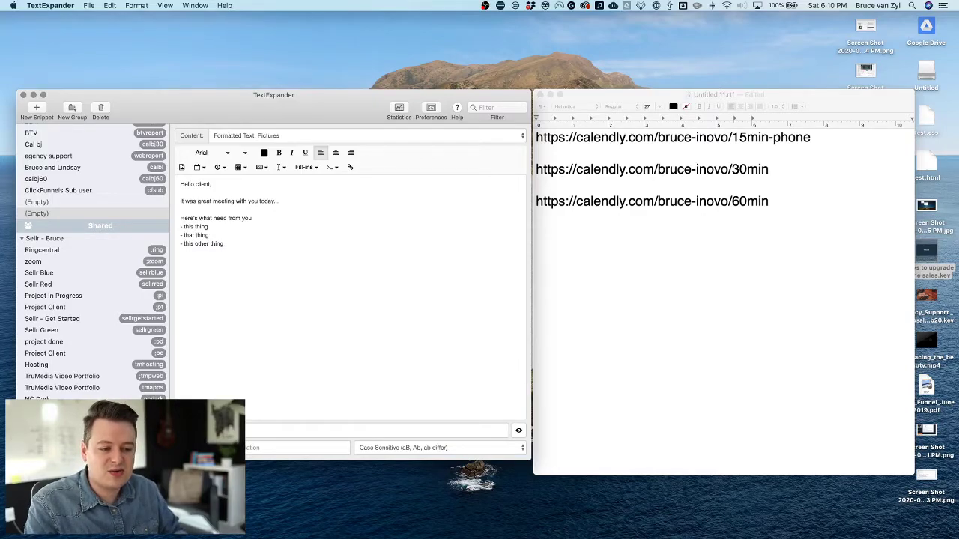
- Add "Let's schedule our next call" below the list, followed by the 30-minute Calendly link copied from the TextEdit document
key("Down")
key("Down")
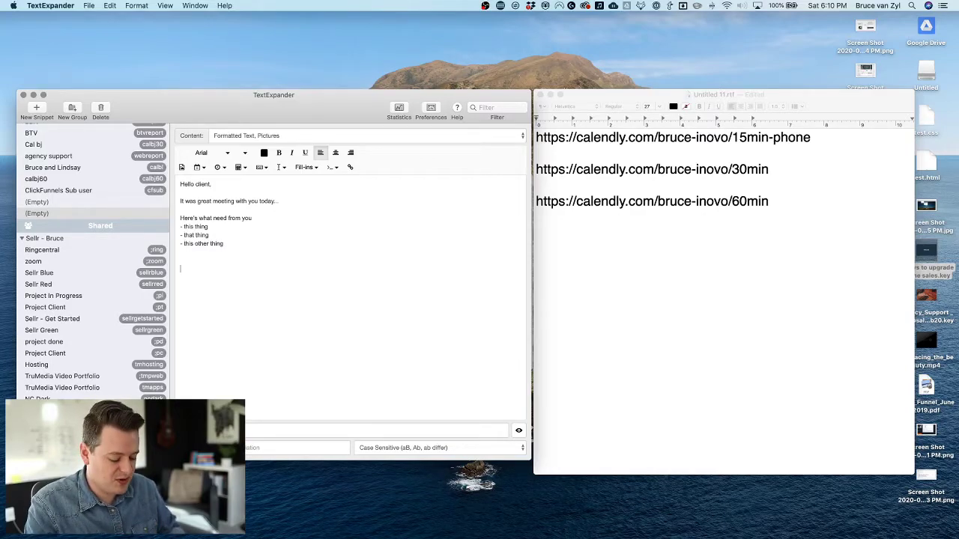
type("Let's schedule our next call cal30")
key("BackSpace")
key("BackSpace")
key("BackSpace")
key("BackSpace")
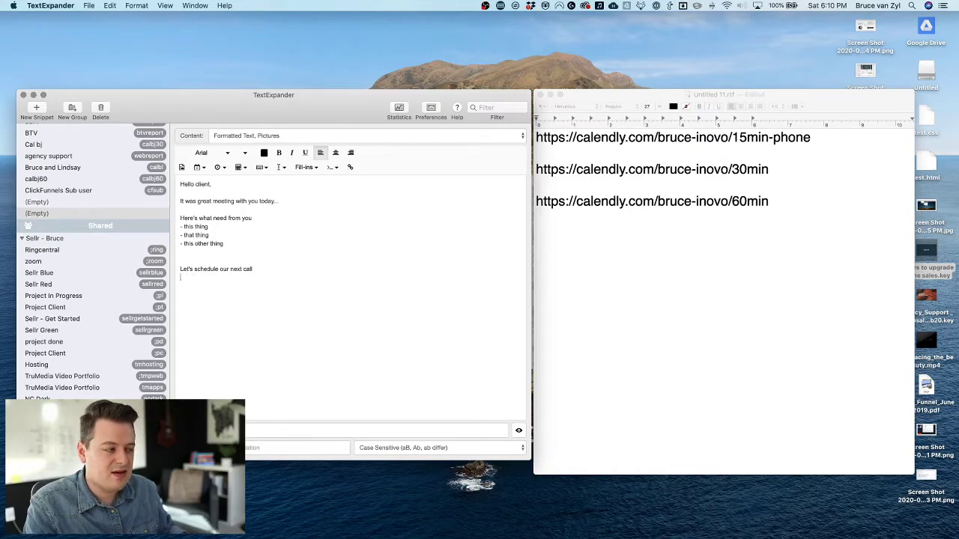
triple_click(652, 172)
key("super+c")
left_click(186, 282)
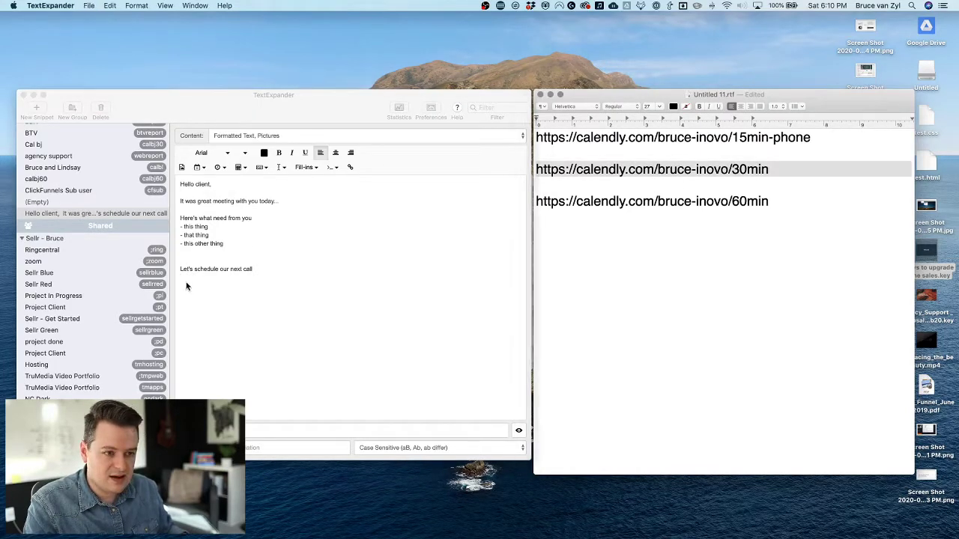
key("super+v")
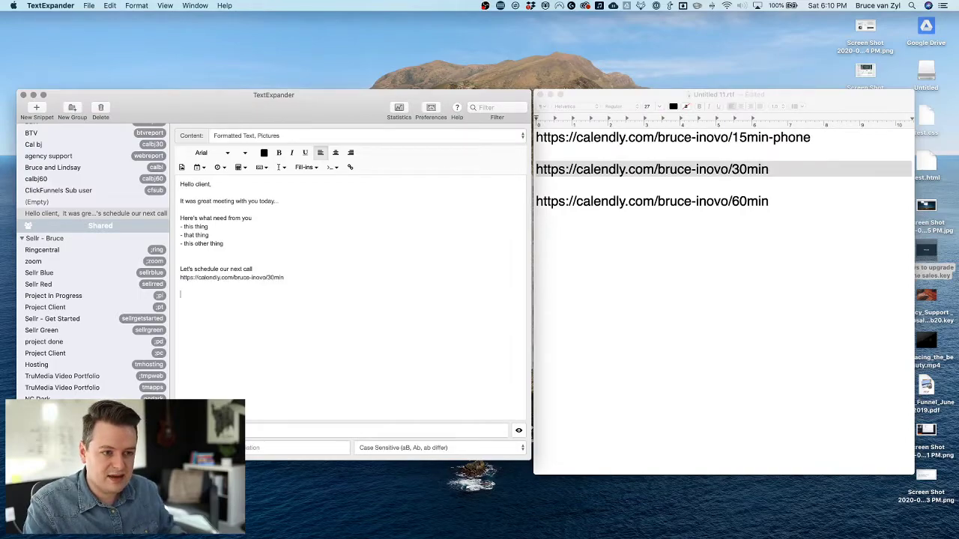
- Close the templated email with "Talk soon," and the sender's first name on the following line
type("Talk so")
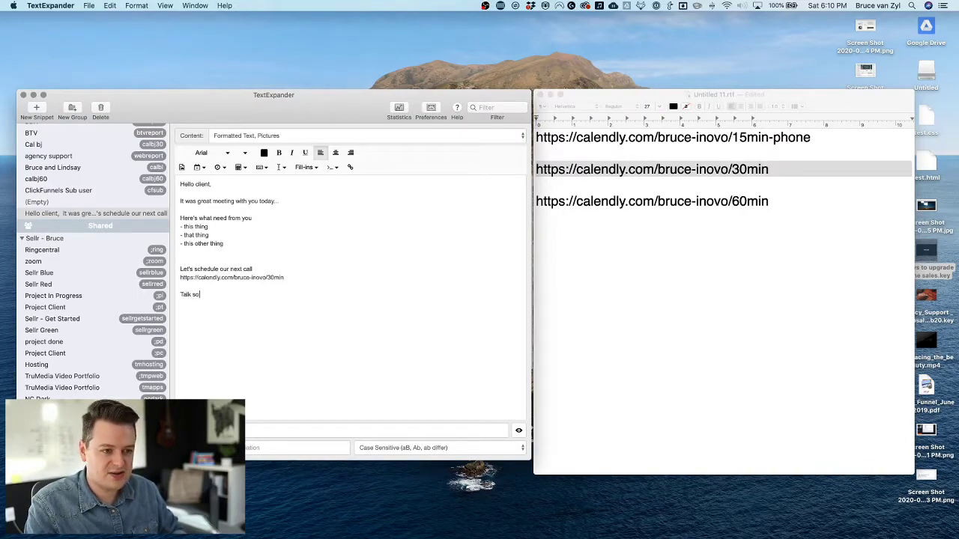
type("on, Bruce")
key("Return")
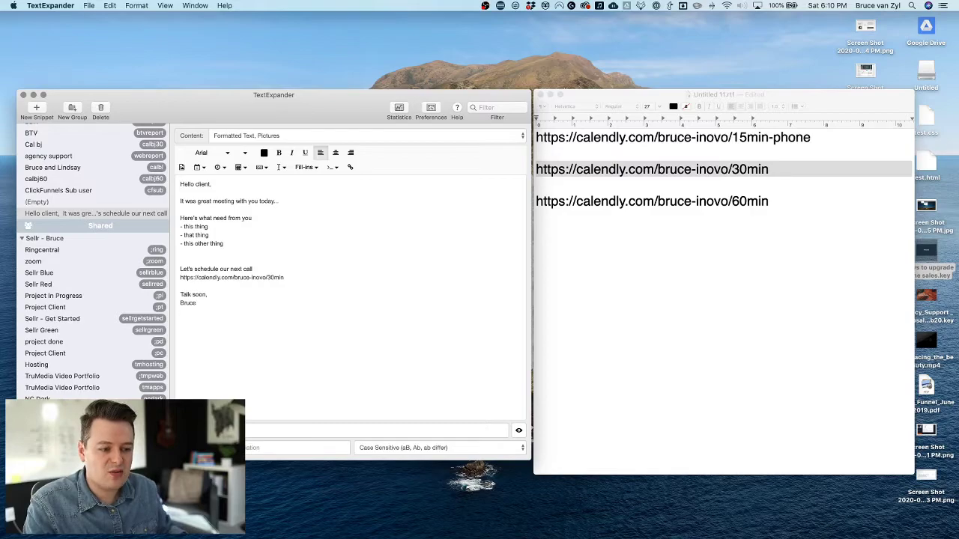
- Label the snippet "Client followup" and set its abbreviation to clientfollowup
left_click(374, 430)
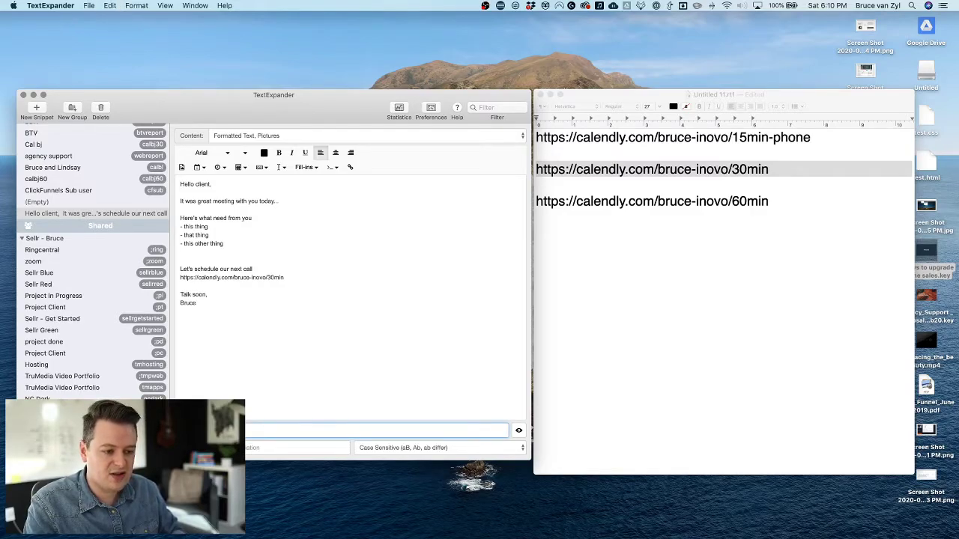
type("followup")
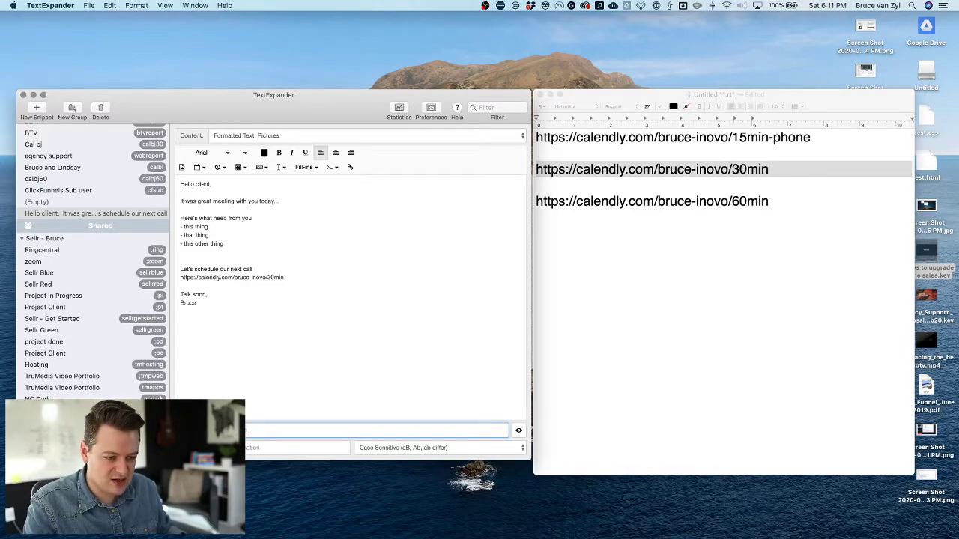
key("Tab")
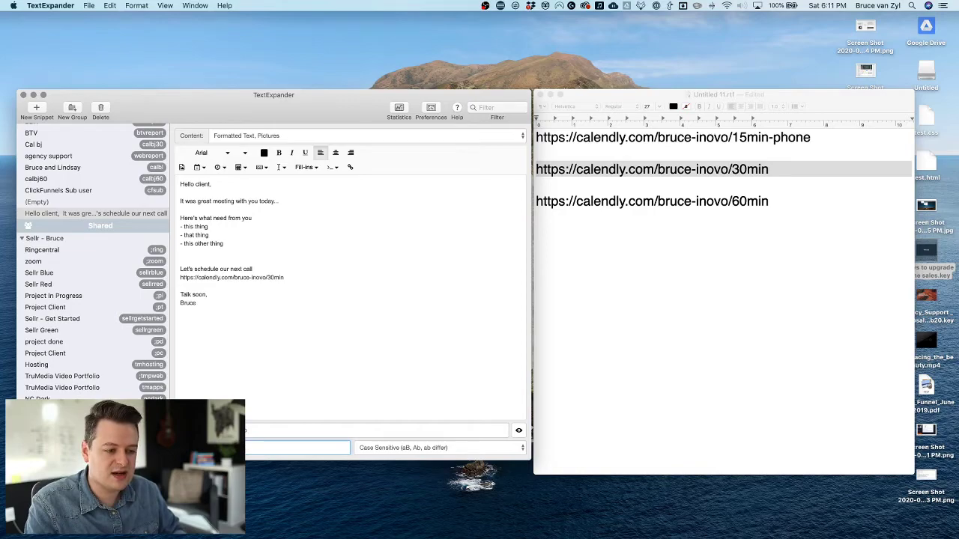
type("followup")
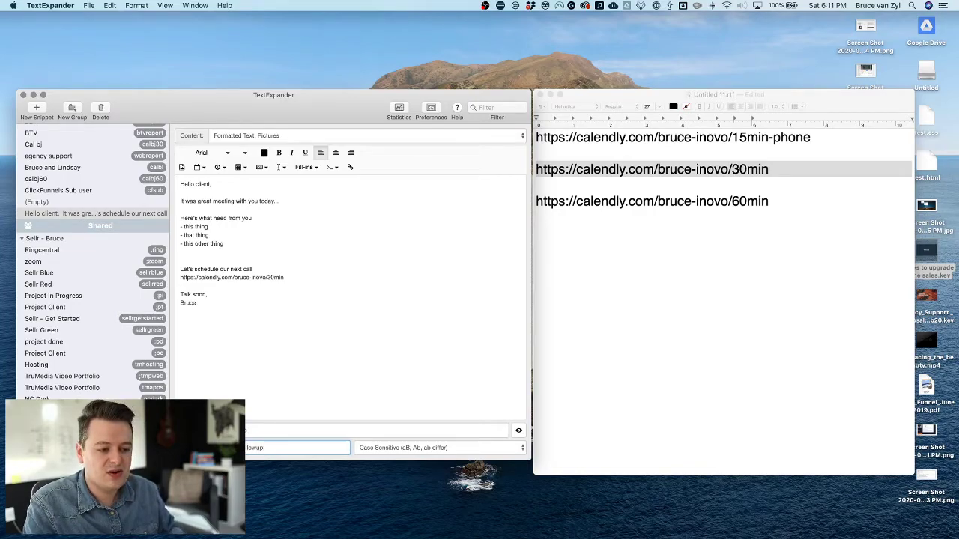
- Clear the TextEdit document and enter the clientfollowup abbreviation to expand the new email snippet
left_click(739, 247)
key("super+a")
key("BackSpace")
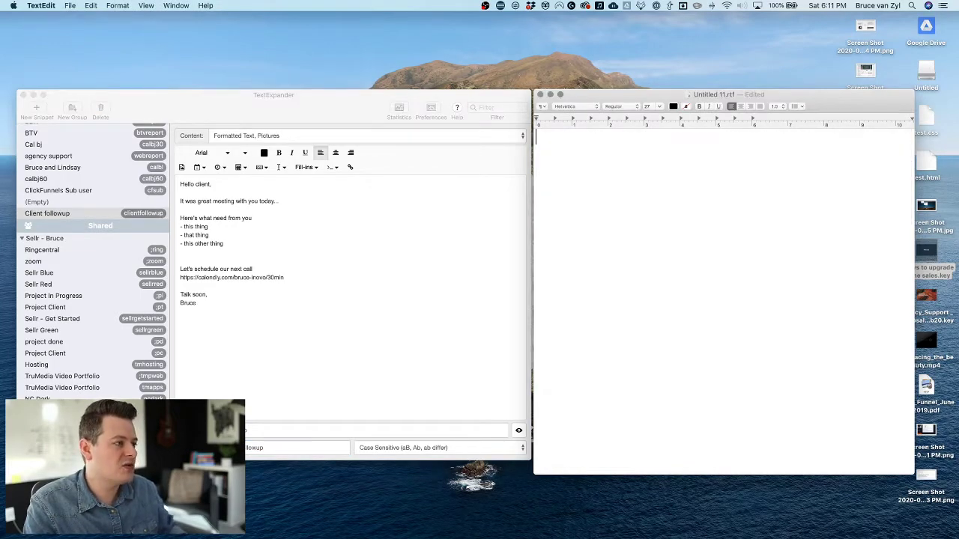
type("clientfollowup")
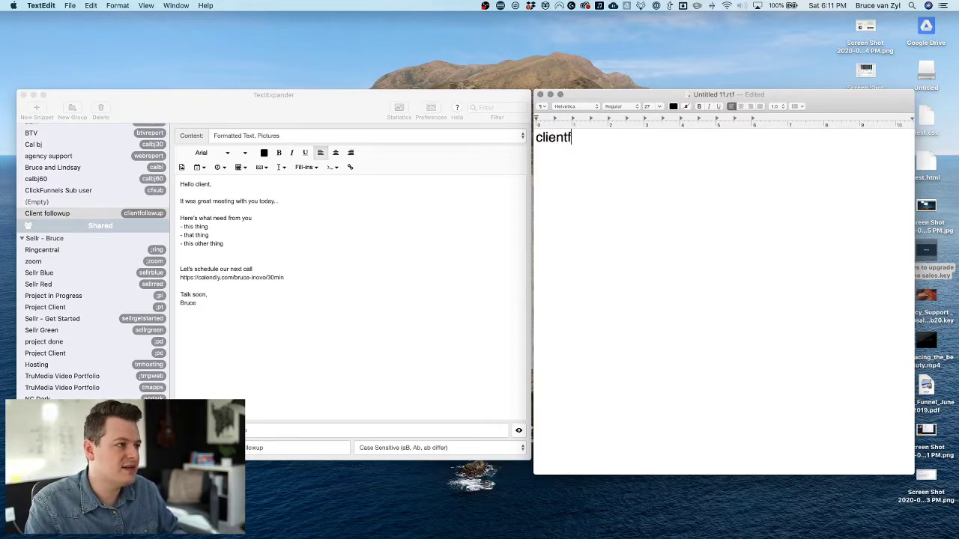